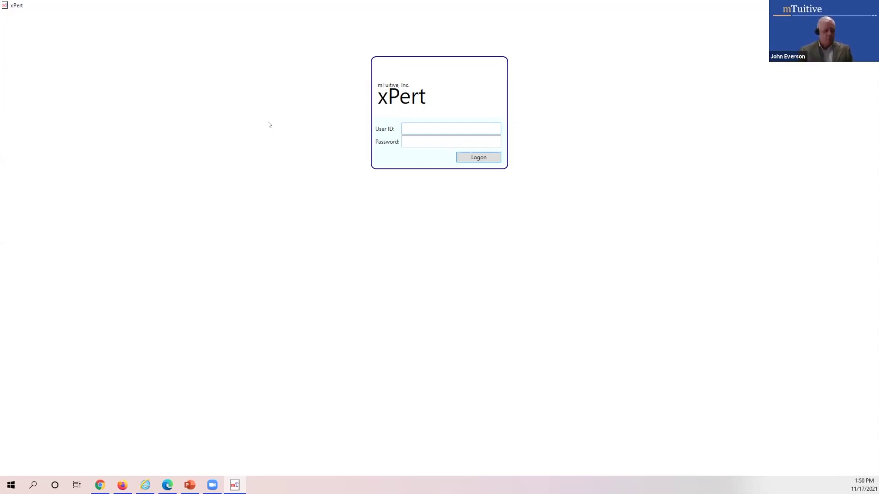
- Log on to xPert DB Administrator with the admin user ID and its password
text(dmin)
key(Tab)
text(*****)
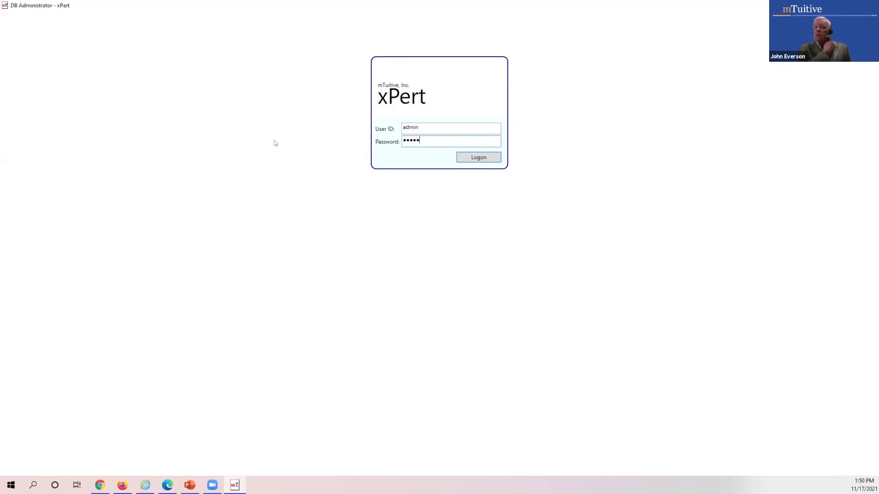
key(Return)
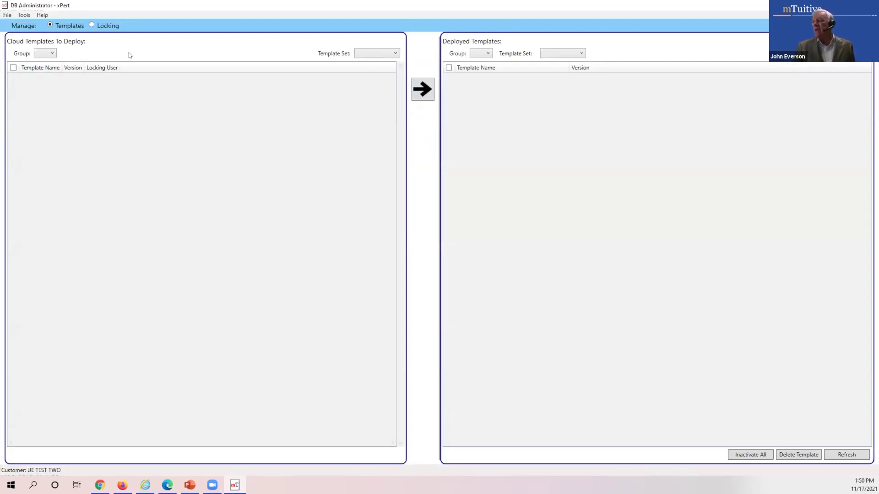
- Show the DEV group's 2021 June CAP set in Cloud Templates To Deploy
click(53, 54)
click(41, 64)
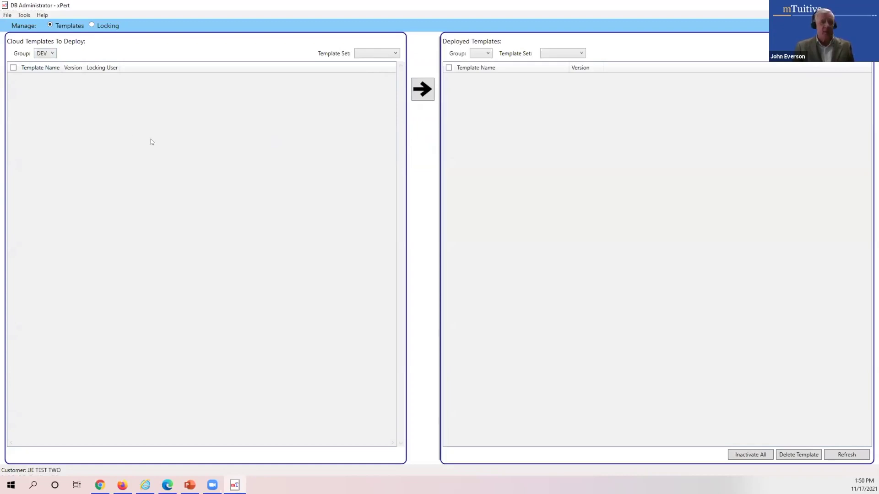
click(382, 54)
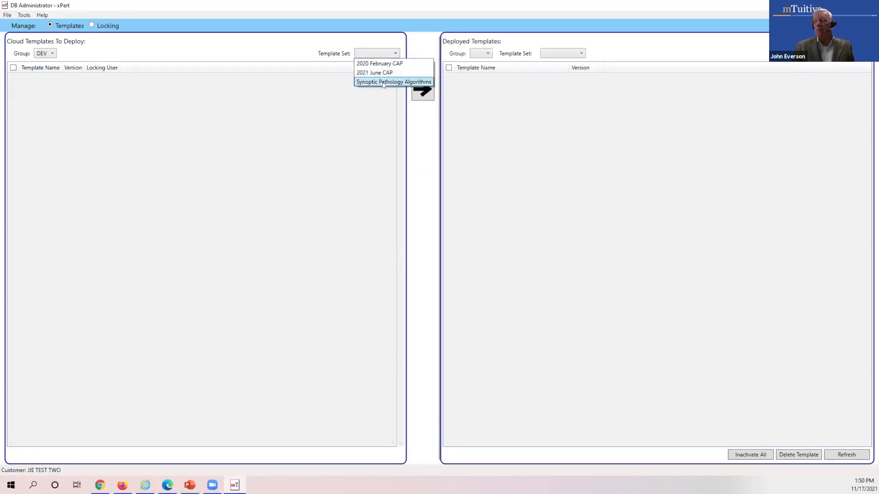
click(383, 73)
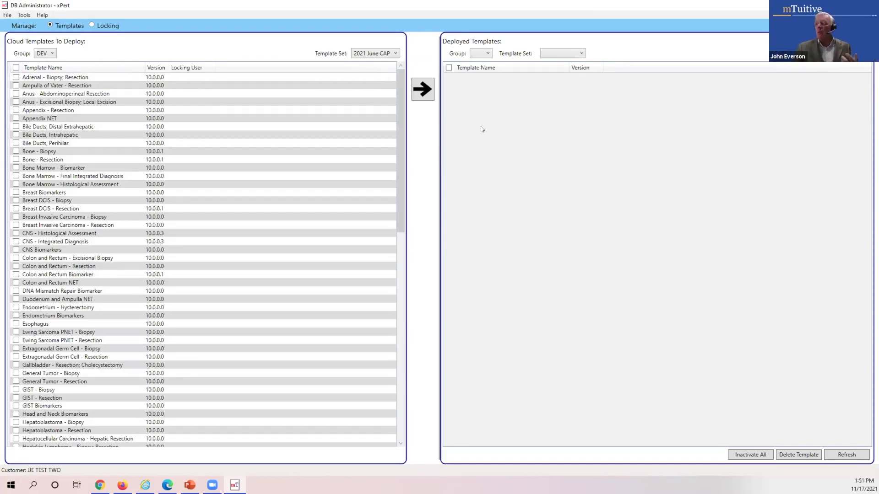
- Set Deployed Templates to the TEST group's 2020 February CAP set
click(487, 54)
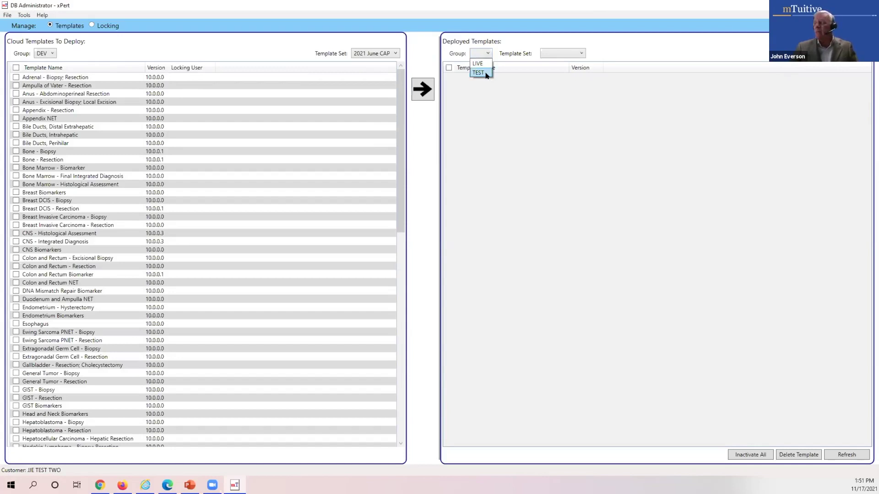
click(486, 74)
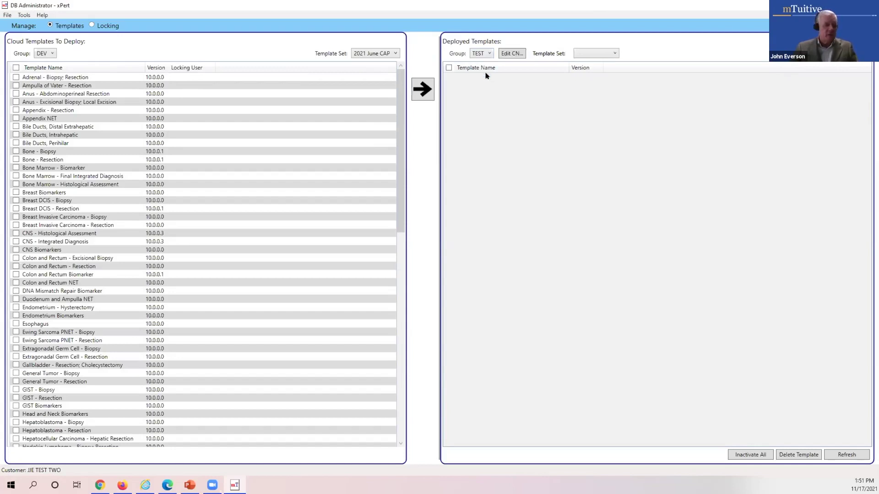
click(616, 54)
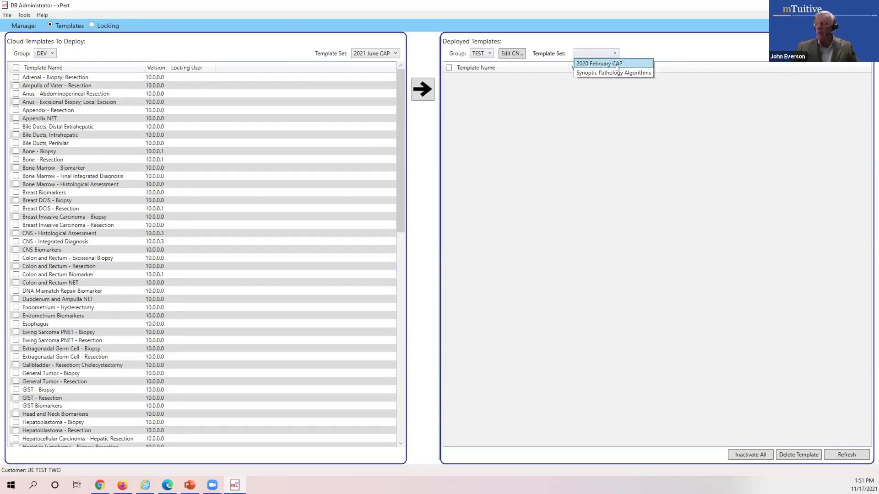
click(622, 64)
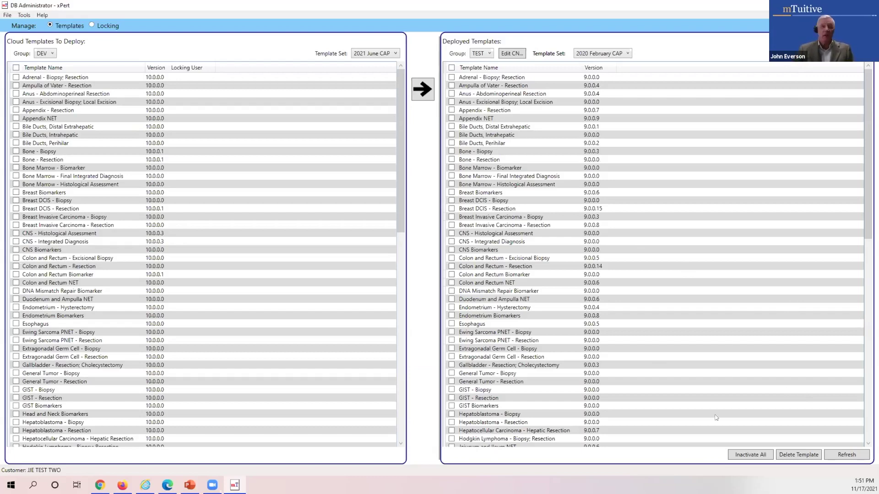
- Inactivate all deployed TEST templates and confirm with OK
click(752, 456)
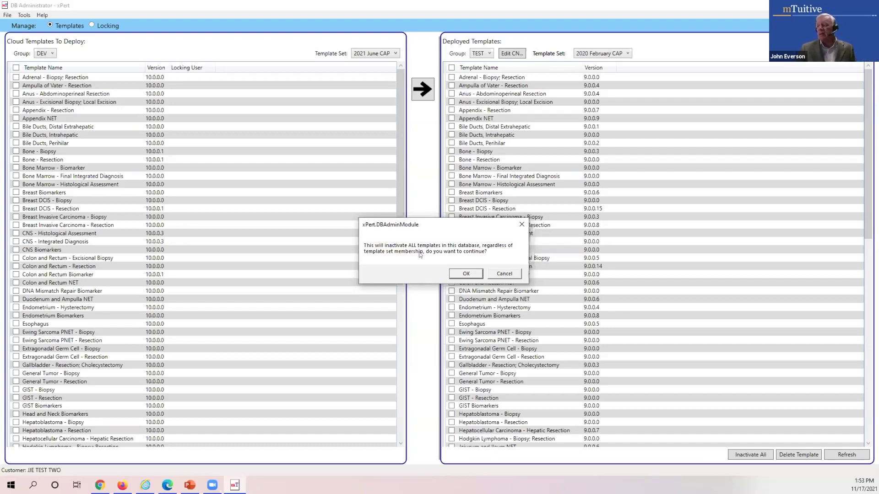
click(467, 274)
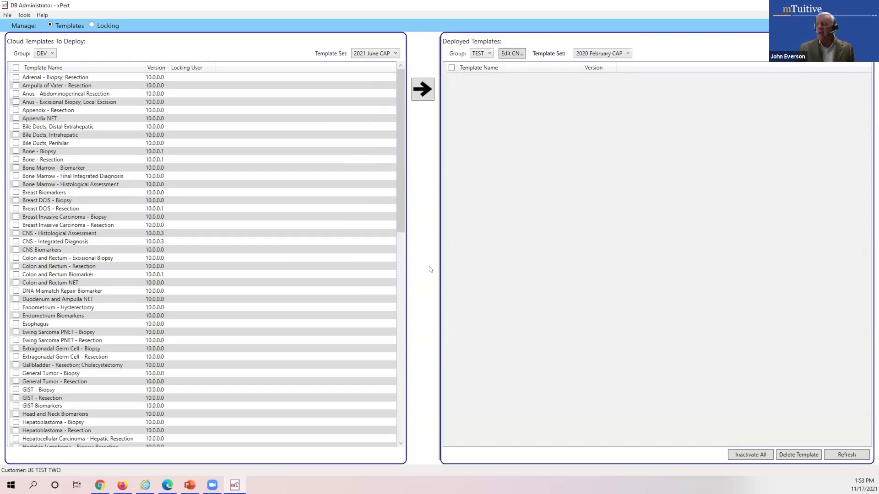
- Deploy Adrenal, Ampulla of Vater, both Anus, Appendix and Appendix NET templates to Synoptic Pathology Algorithms
click(627, 53)
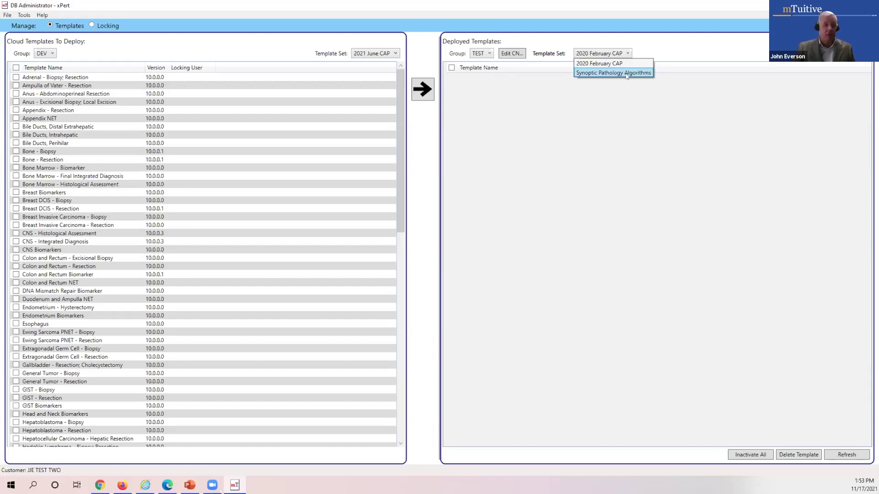
click(626, 73)
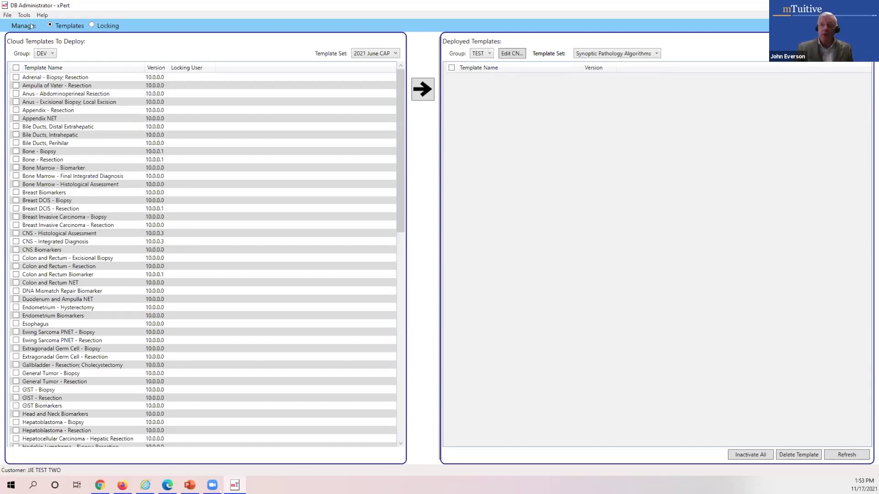
click(16, 77)
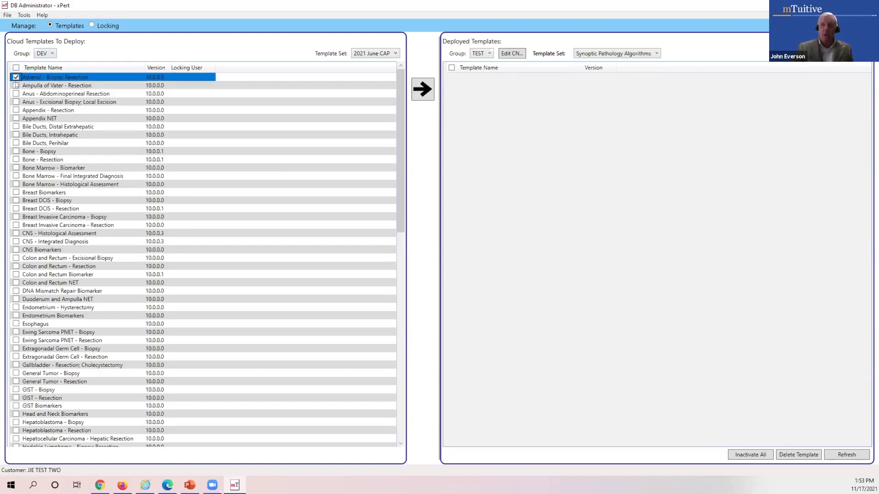
click(16, 86)
click(16, 94)
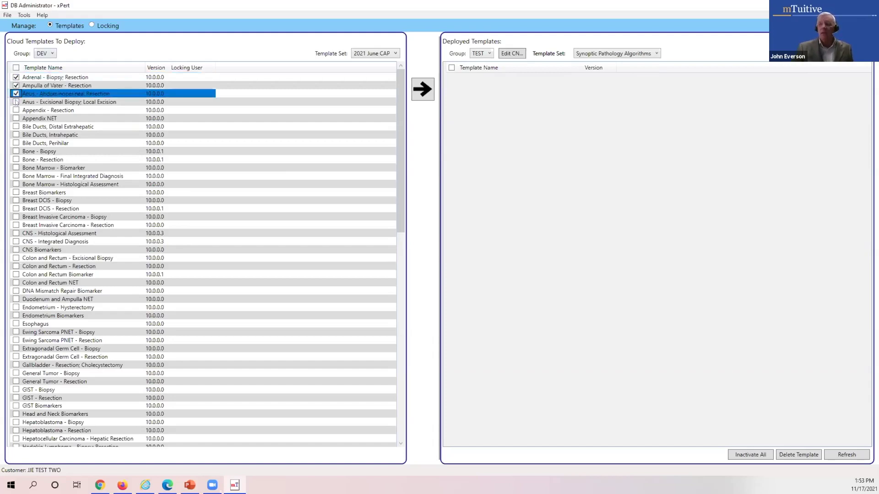
click(16, 101)
click(16, 109)
click(16, 118)
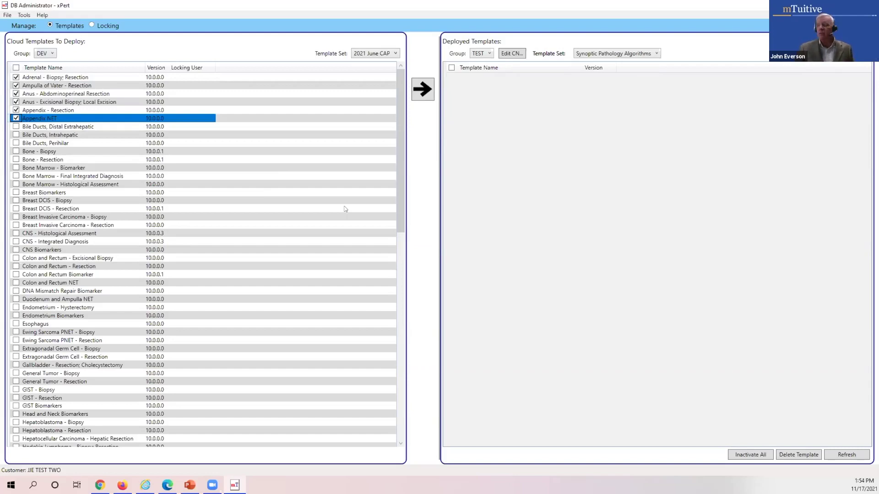
click(422, 92)
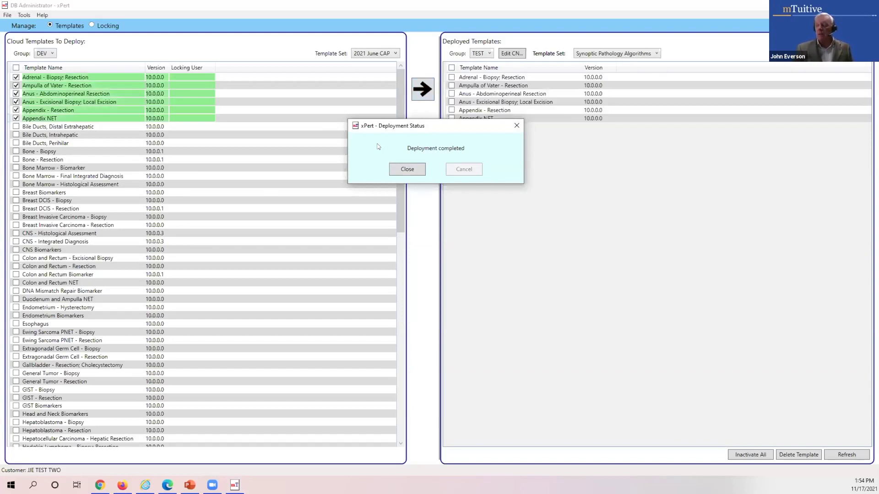
- Close the Deployment Status message and tick Bile Ducts, Perihilar for deployment
click(407, 170)
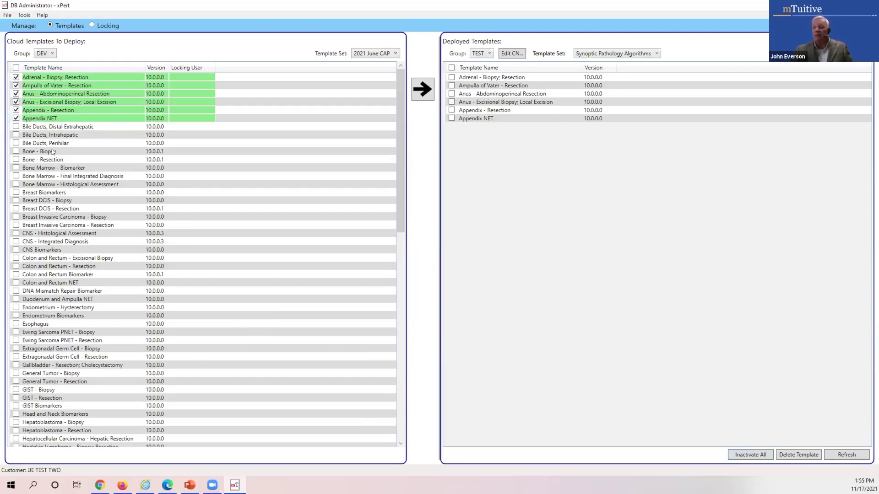
click(16, 143)
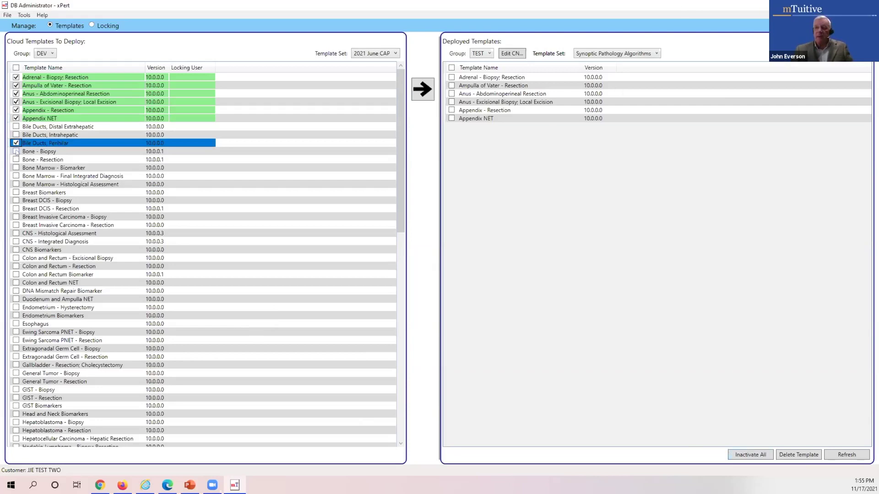
- Add Bone - Biopsy and deploy it with Bile Ducts, Perihilar to Synoptic Pathology Algorithms
click(16, 151)
click(423, 88)
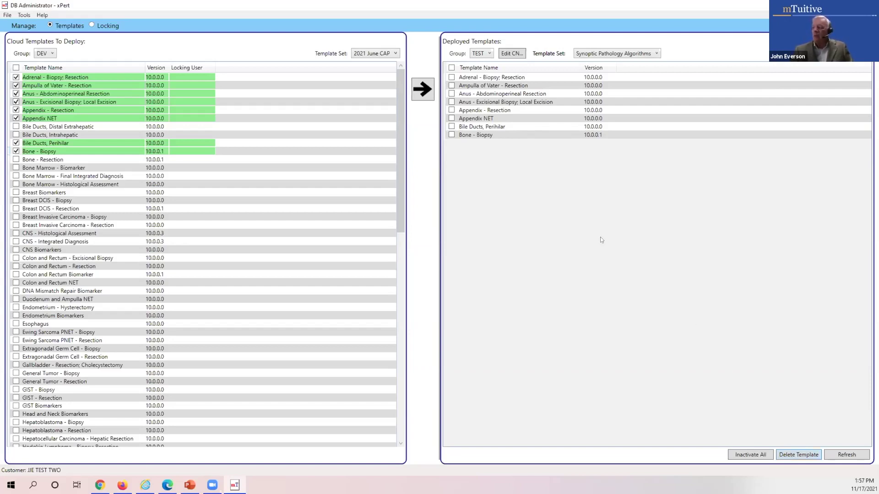
- Delete Bile Ducts, Perihilar from the deployed templates and switch to the Administrative Functionality slide
click(451, 127)
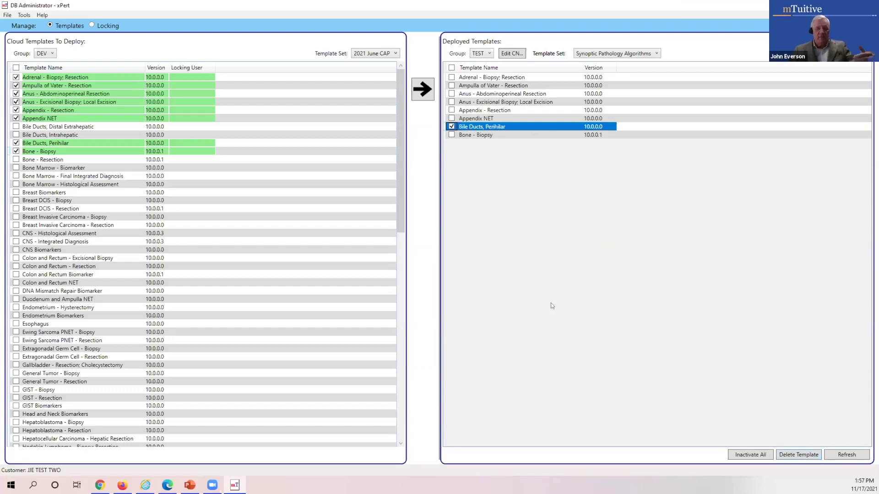
click(806, 456)
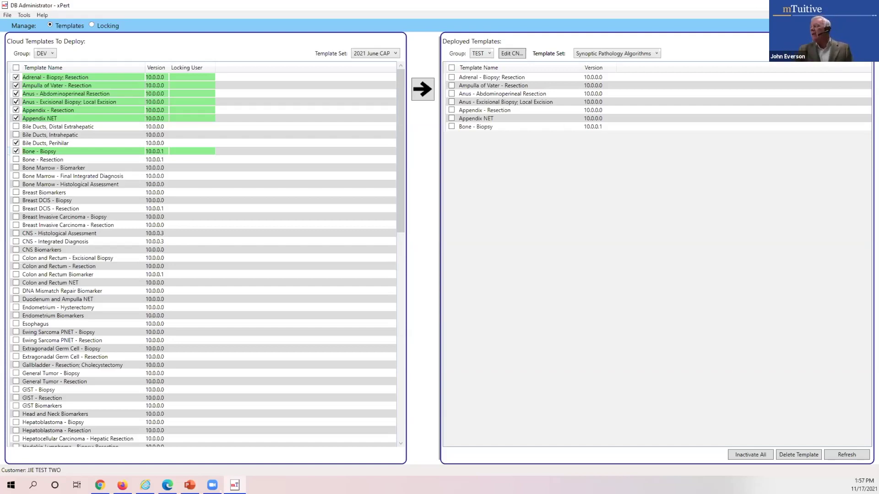
key(alt+Tab)
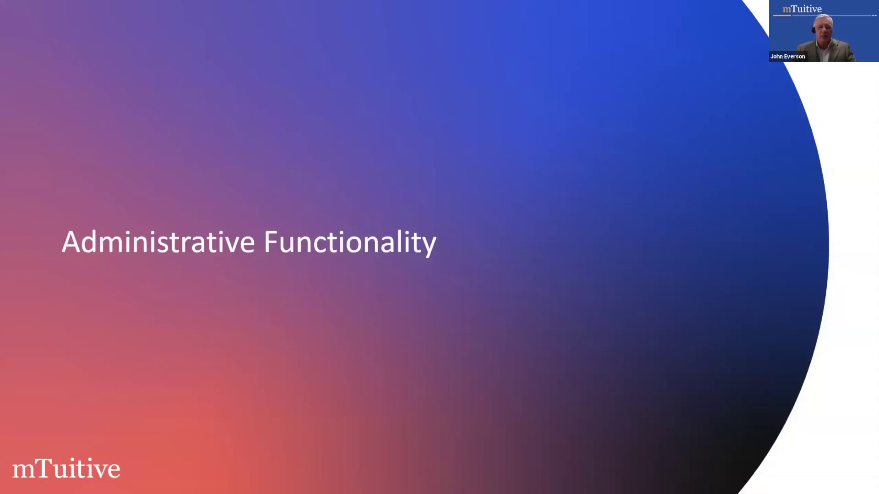
- Switch from the slideshow to the xPert window listing the saved synoptic reports
key(alt+Tab)
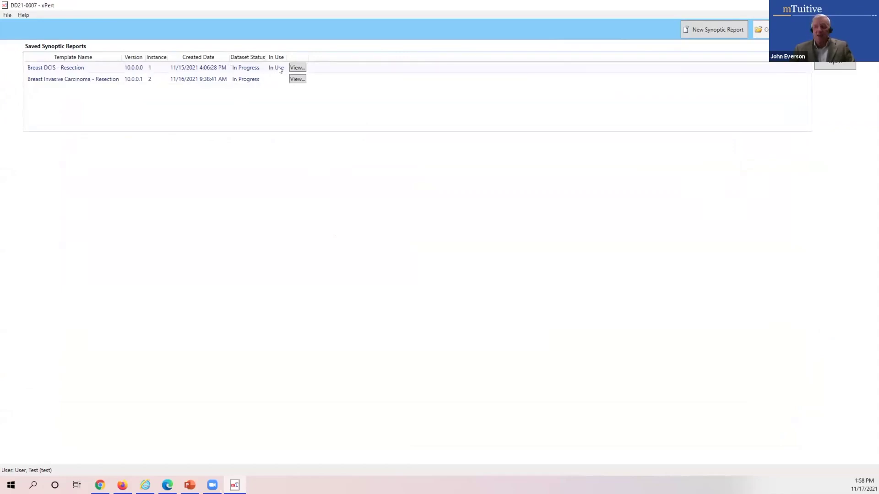
- Try opening the in-use Breast DCIS - Resection report, dismiss the warning, and switch to the logon window
double_click(188, 68)
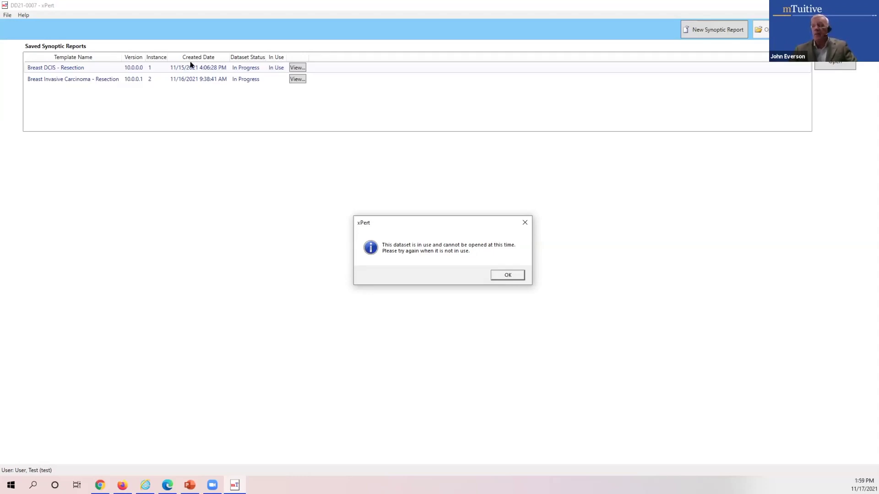
click(513, 278)
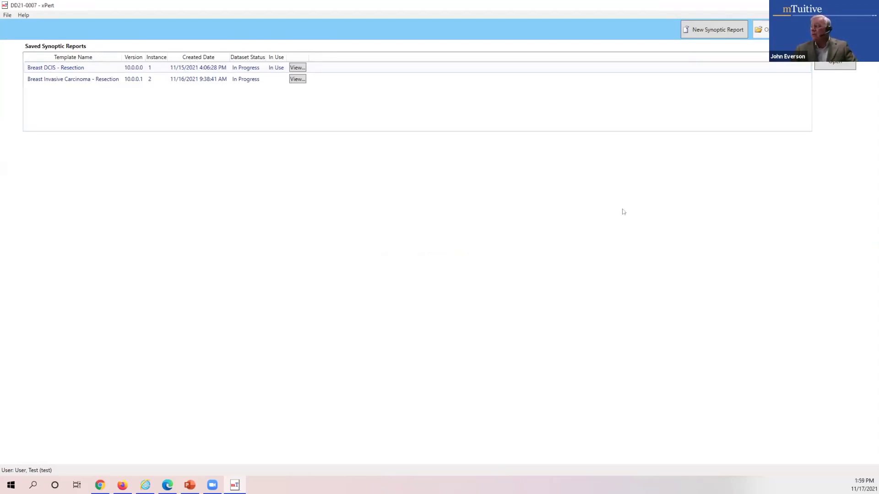
key(alt+Tab)
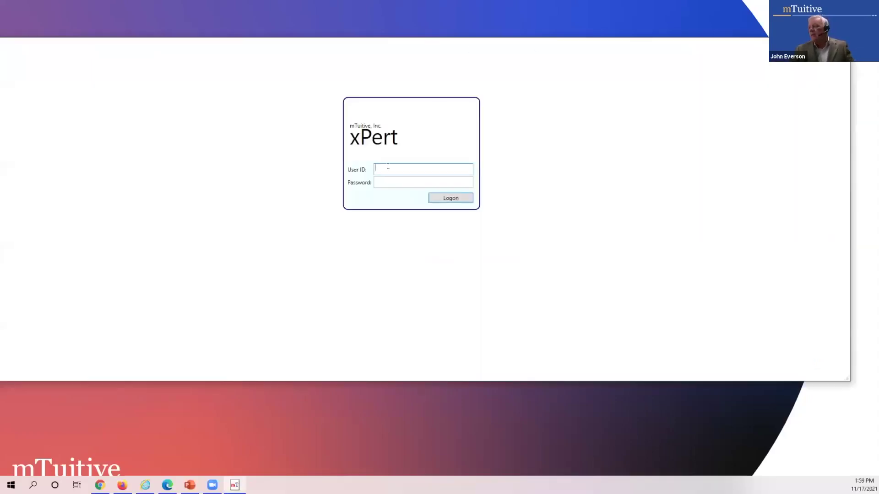
- Log on to xPert DB Administrator with the administrator user ID and password
text(admin)
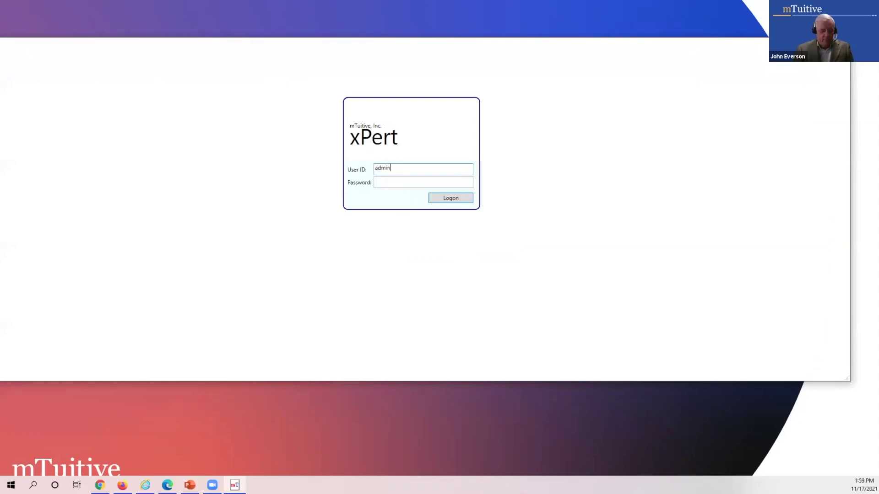
key(Tab)
text(admin)
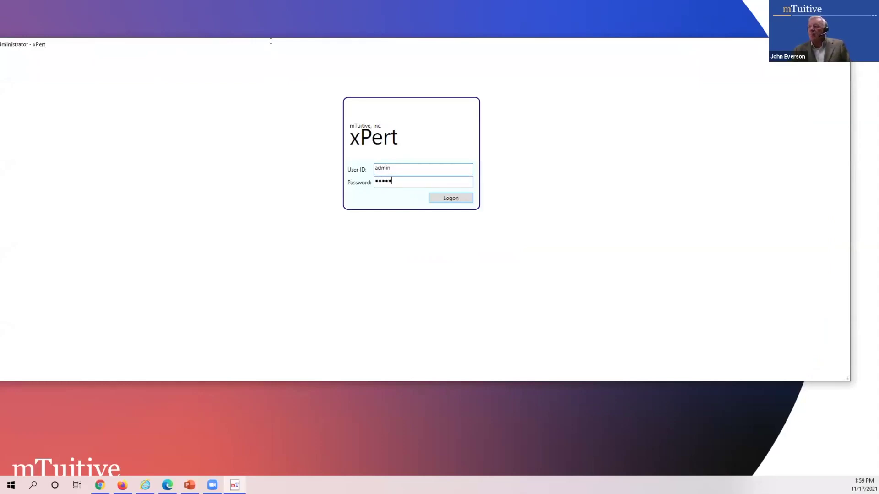
key(Return)
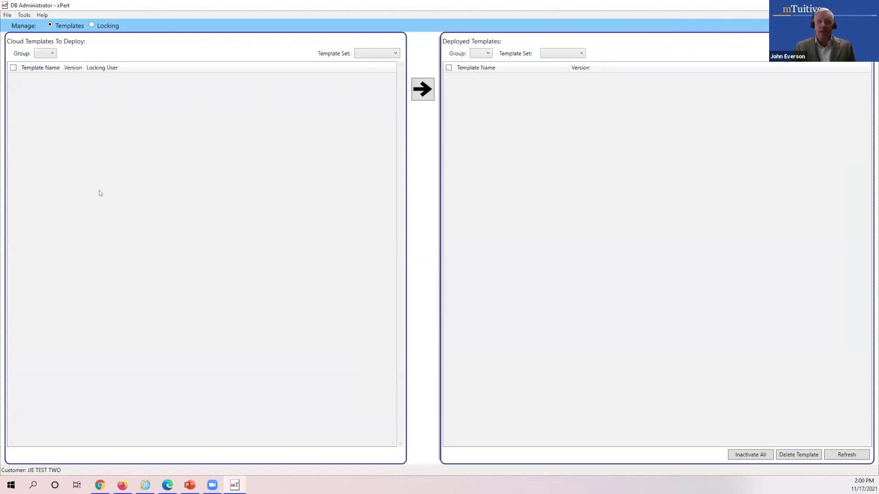
- Show Group TEST's deployed Synoptic Pathology Algorithms templates, then switch to the Locking view
click(482, 55)
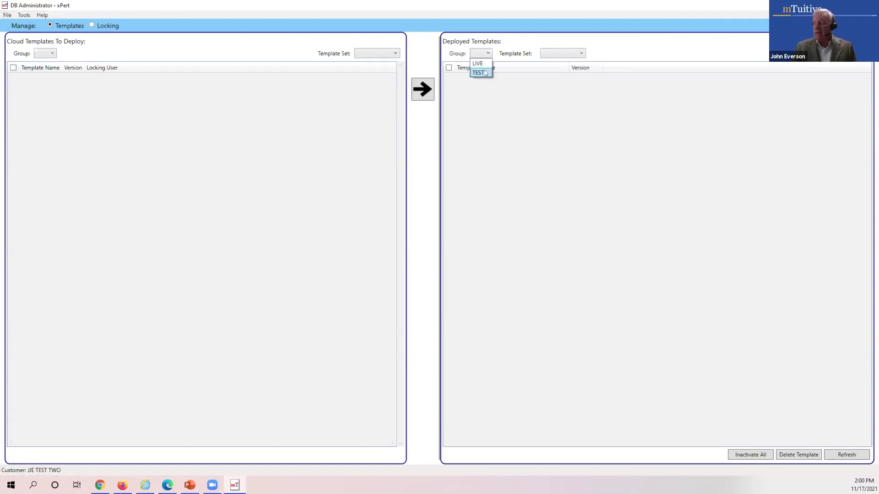
click(485, 73)
click(613, 54)
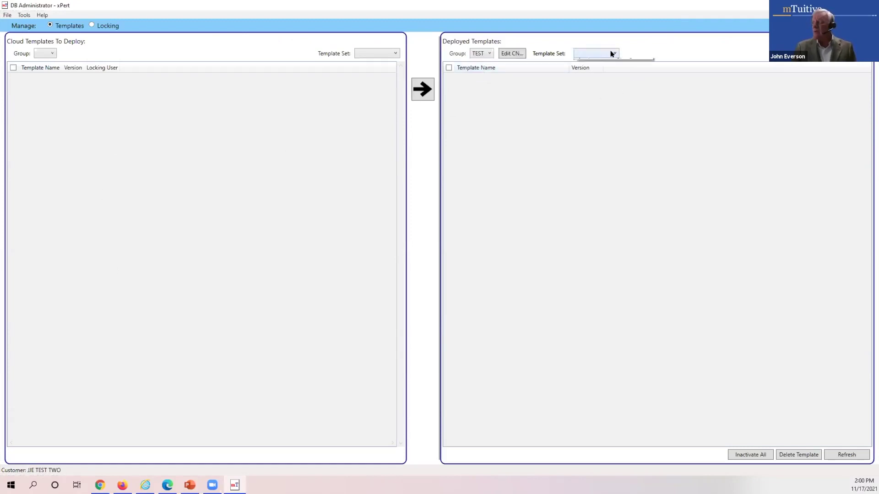
click(614, 76)
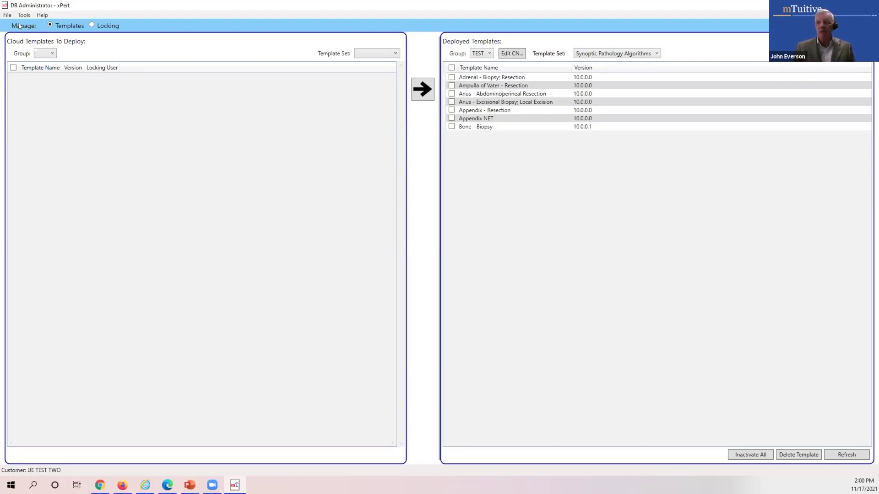
click(91, 25)
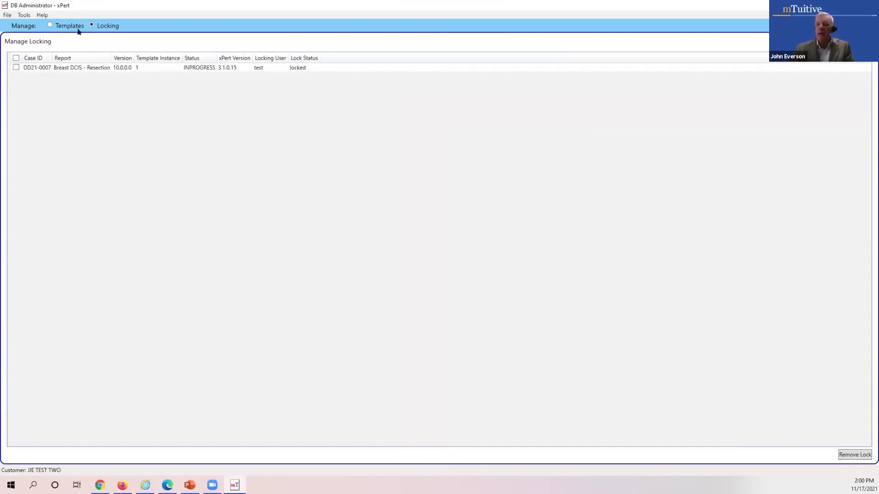
- Check the locked Breast DCIS - Resection report and apply Remove Lock to it
click(16, 70)
click(16, 67)
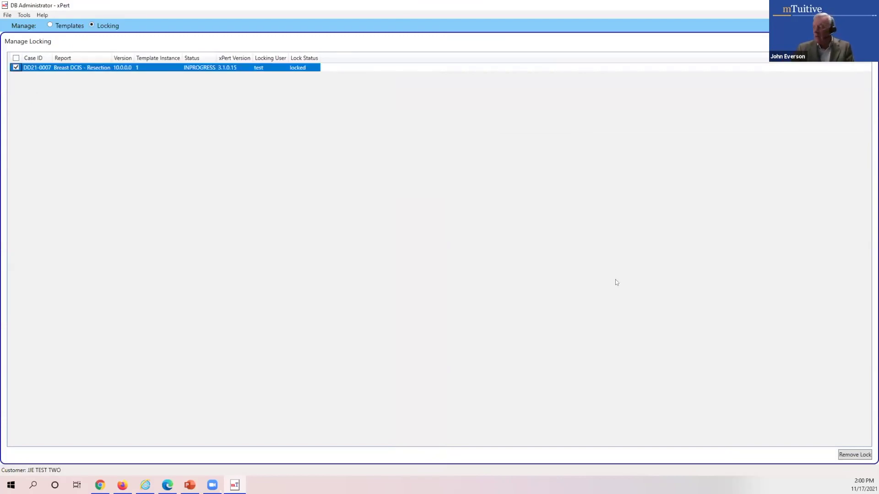
click(854, 455)
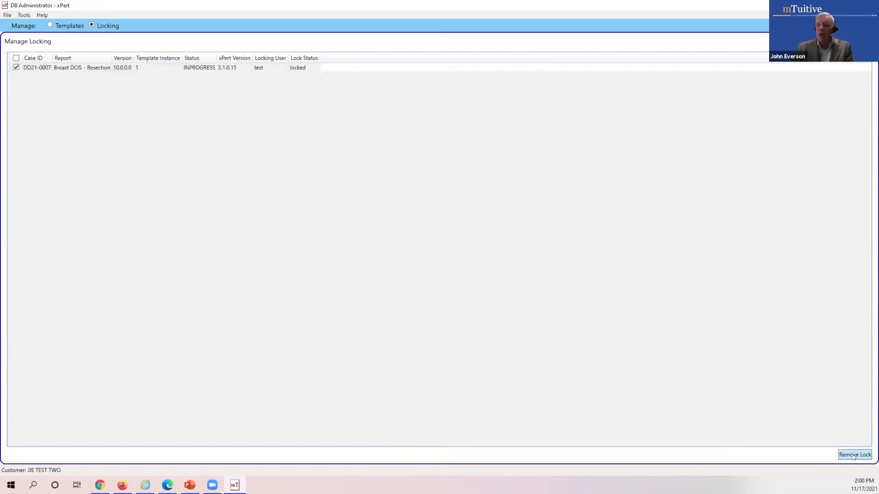